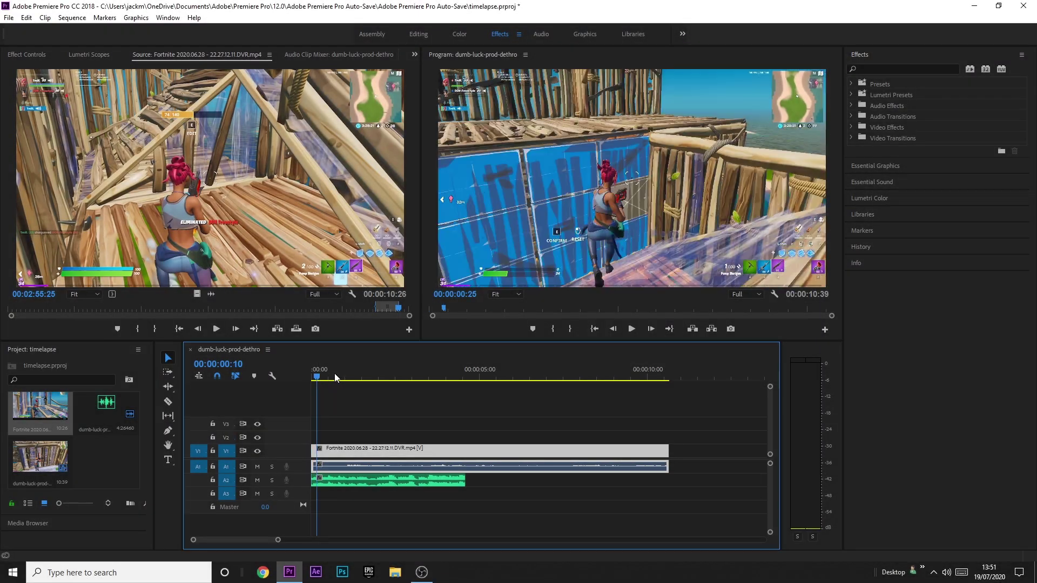
# Step: Scrub through the gameplay footage and park the playhead at 00:00:01:41
pyautogui.moveTo(335, 377); pyautogui.dragTo(295, 368)
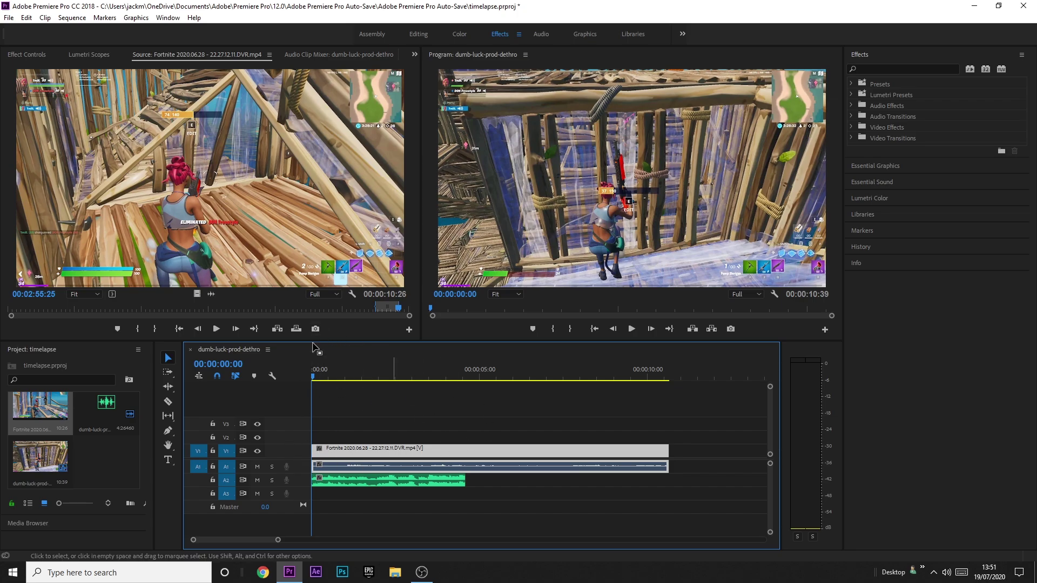
pyautogui.click(319, 377)
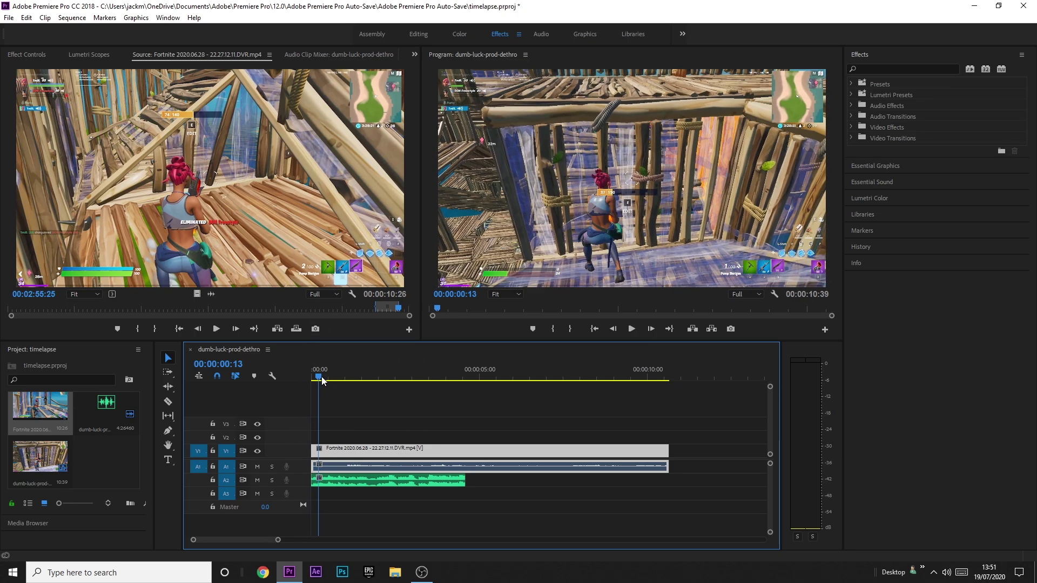
pyautogui.moveTo(320, 377); pyautogui.dragTo(631, 410)
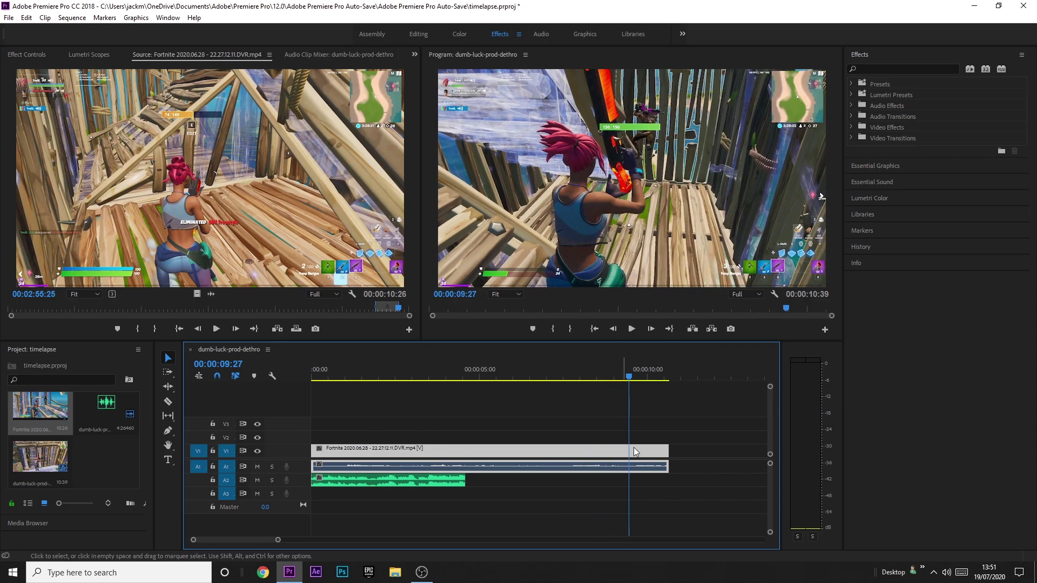
pyautogui.moveTo(454, 372); pyautogui.dragTo(489, 368)
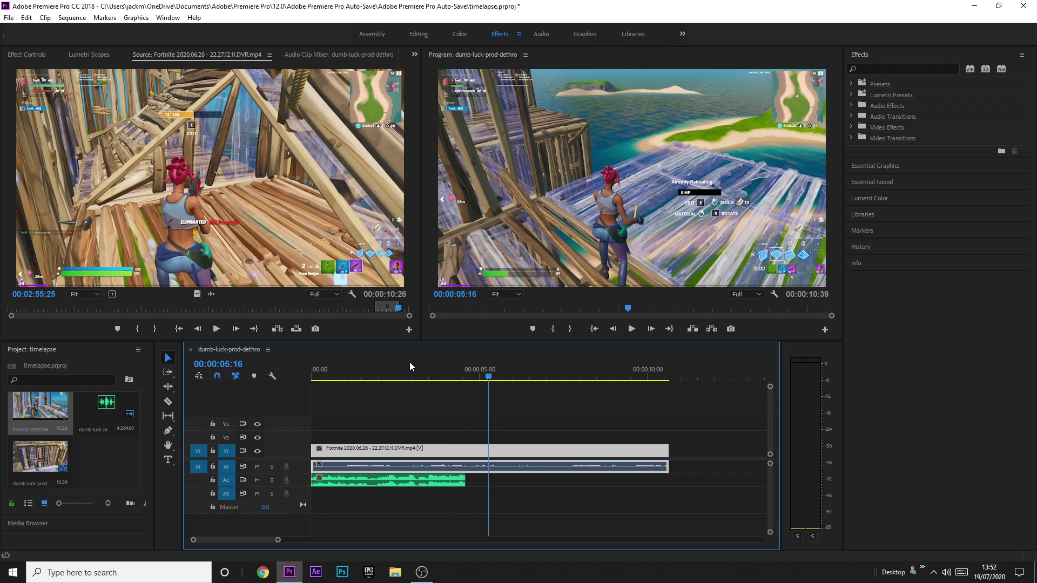
pyautogui.moveTo(414, 366); pyautogui.dragTo(429, 370)
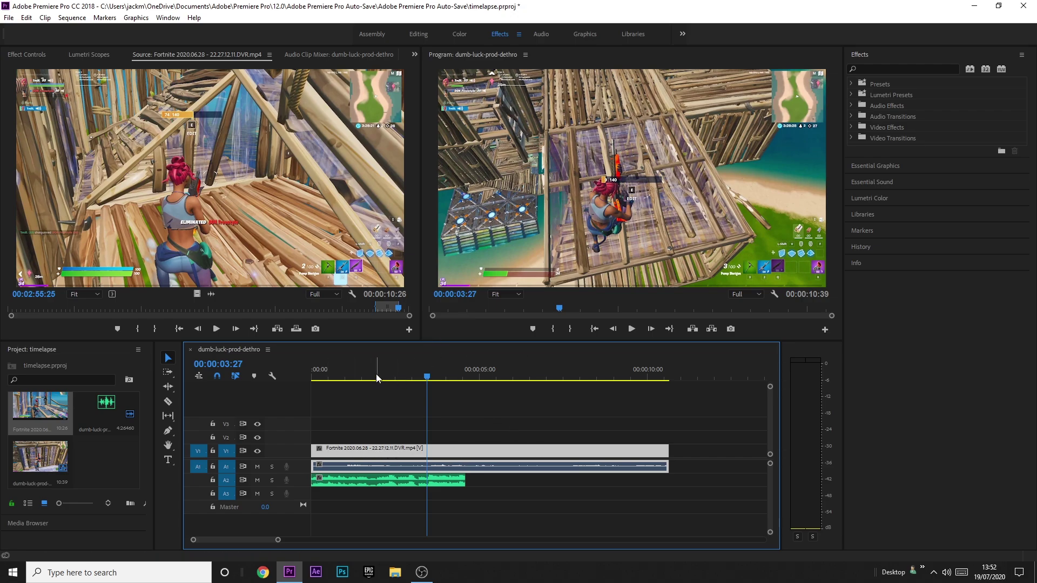
pyautogui.moveTo(355, 374)
pyautogui.mouseDown()
pyautogui.moveTo(341, 375)
pyautogui.moveTo(354, 377)
pyautogui.mouseUp()
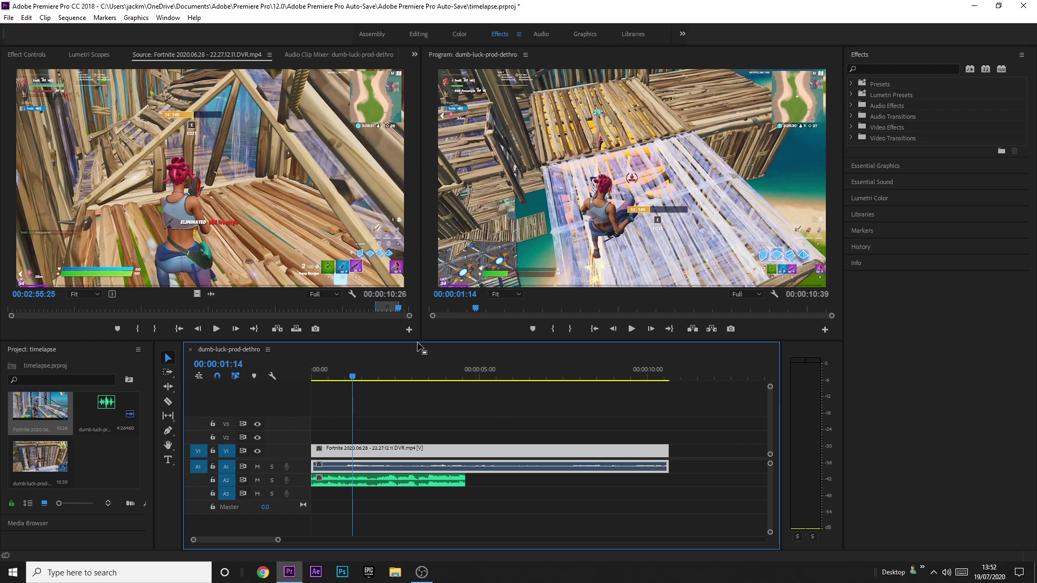
pyautogui.moveTo(355, 380)
pyautogui.mouseDown()
pyautogui.moveTo(333, 380)
pyautogui.moveTo(357, 381)
pyautogui.mouseUp()
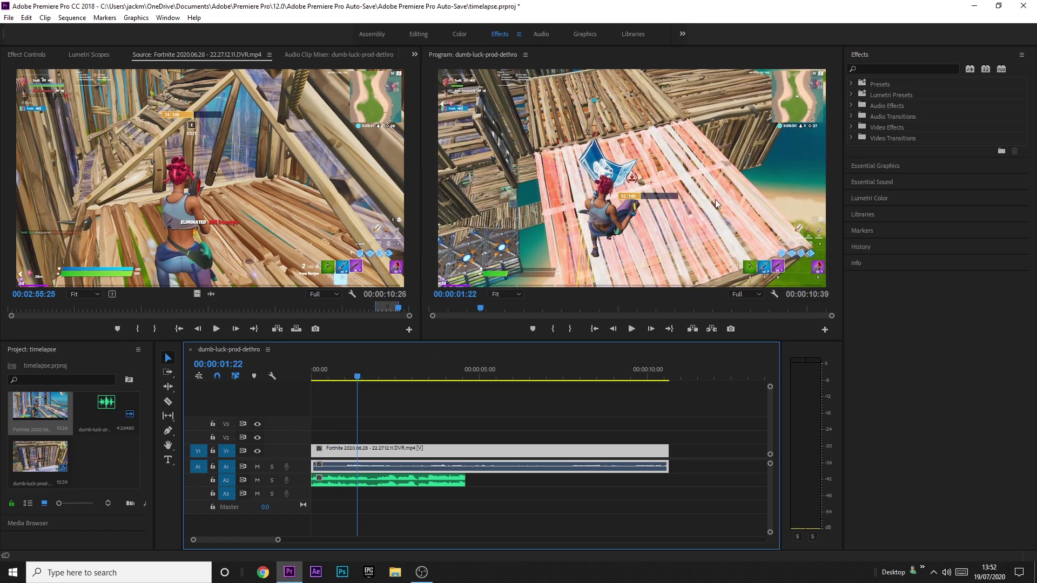
pyautogui.click(363, 378)
pyautogui.moveTo(364, 378); pyautogui.dragTo(370, 382)
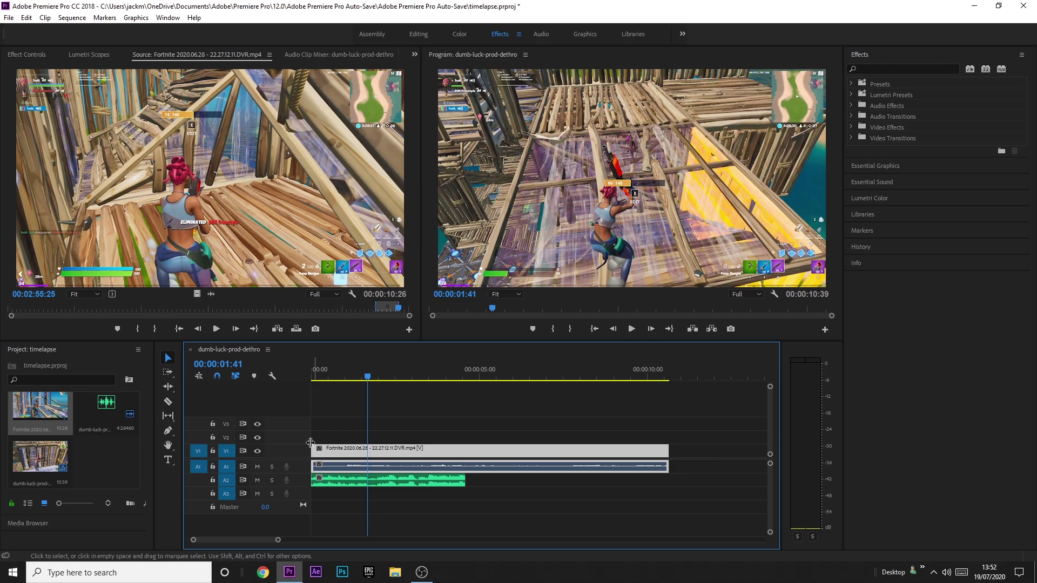
# Step: Set the V1 clip's displayed keyframes to Time Remapping > Speed
pyautogui.rightClick(369, 452)
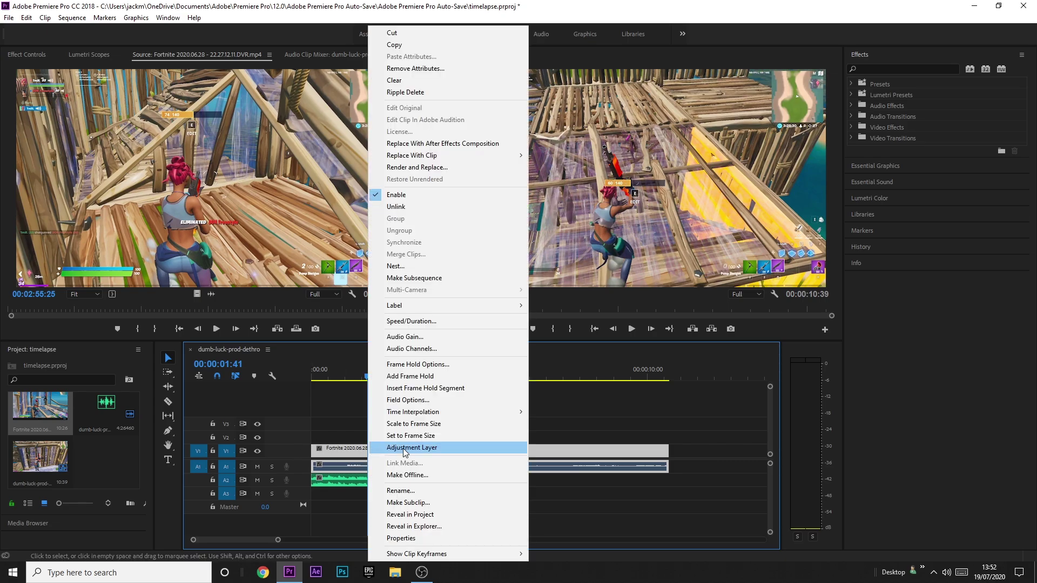
pyautogui.moveTo(428, 556)
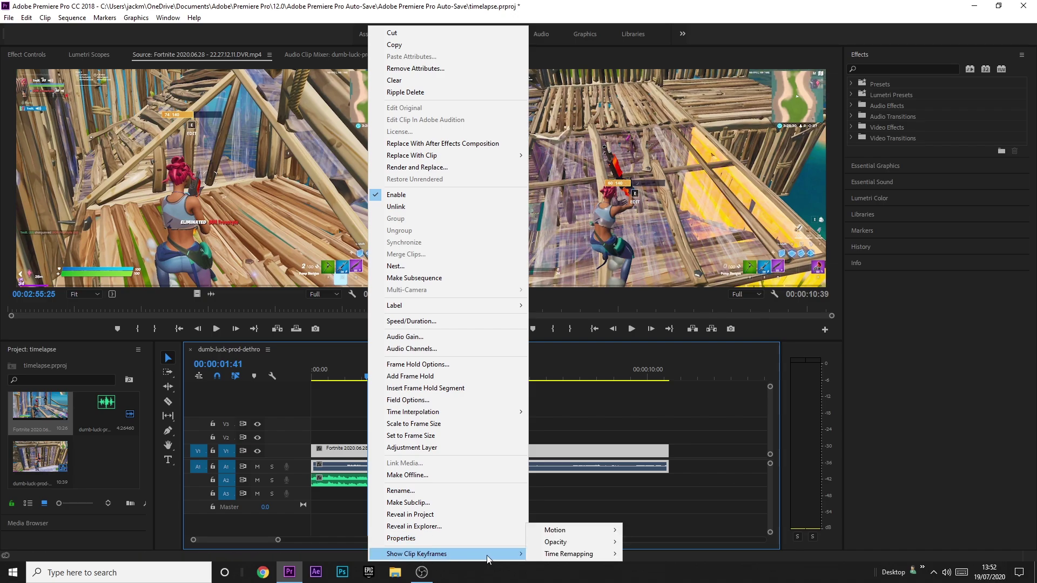
pyautogui.moveTo(557, 555)
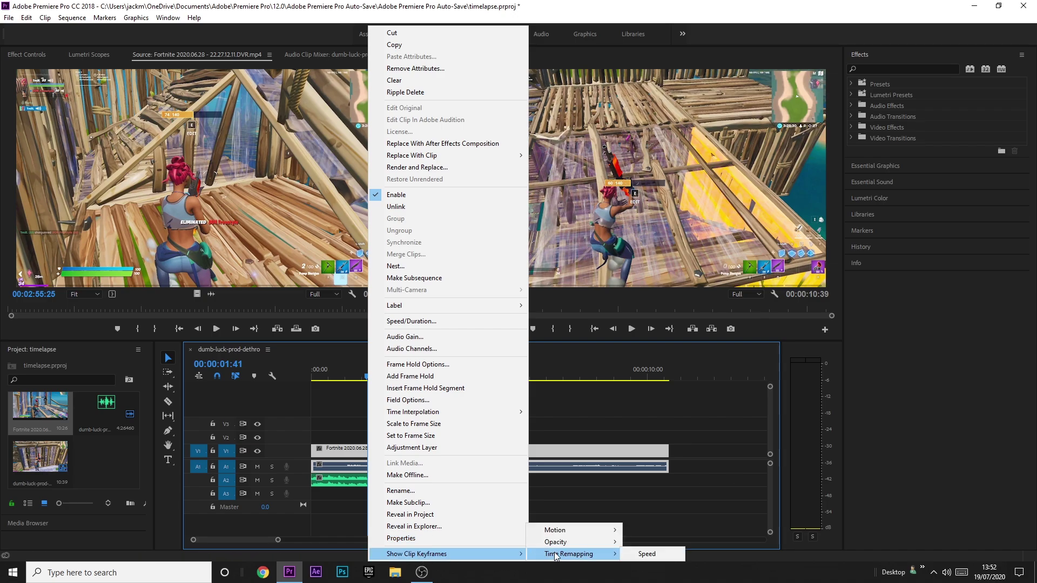
pyautogui.click(648, 554)
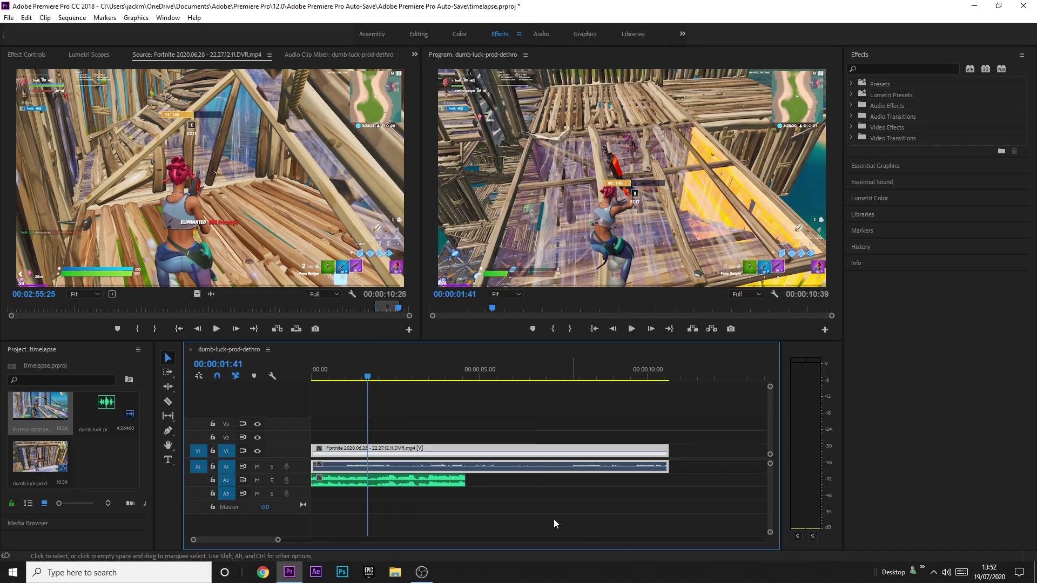
# Step: Expand V1, add a speed keyframe at 00:00:01:41, and raise the speed after it to about 500%
pyautogui.doubleClick(293, 452)
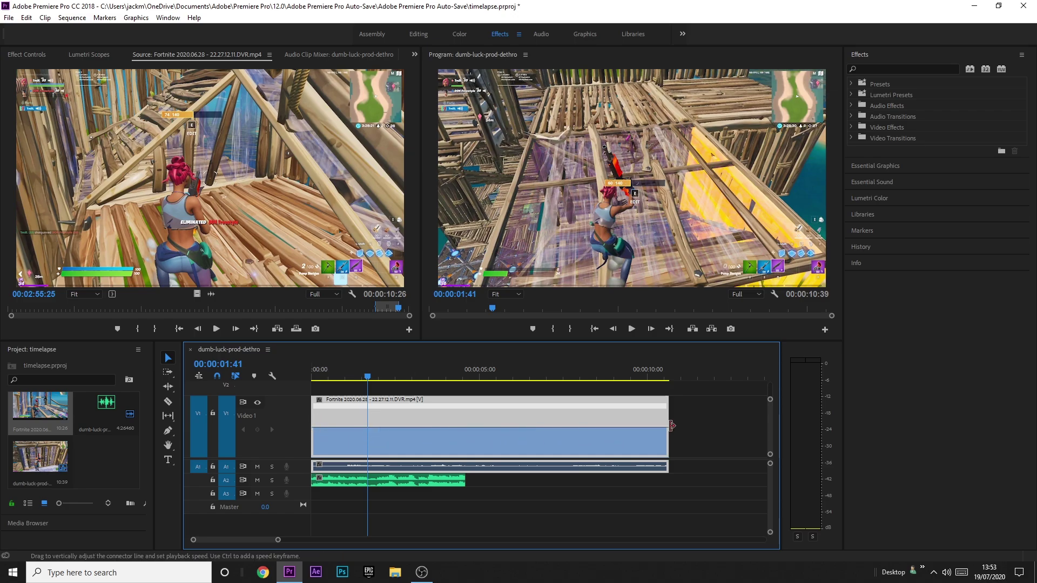
pyautogui.keyDown('ctrl'); pyautogui.click(368, 428); pyautogui.keyUp('ctrl')
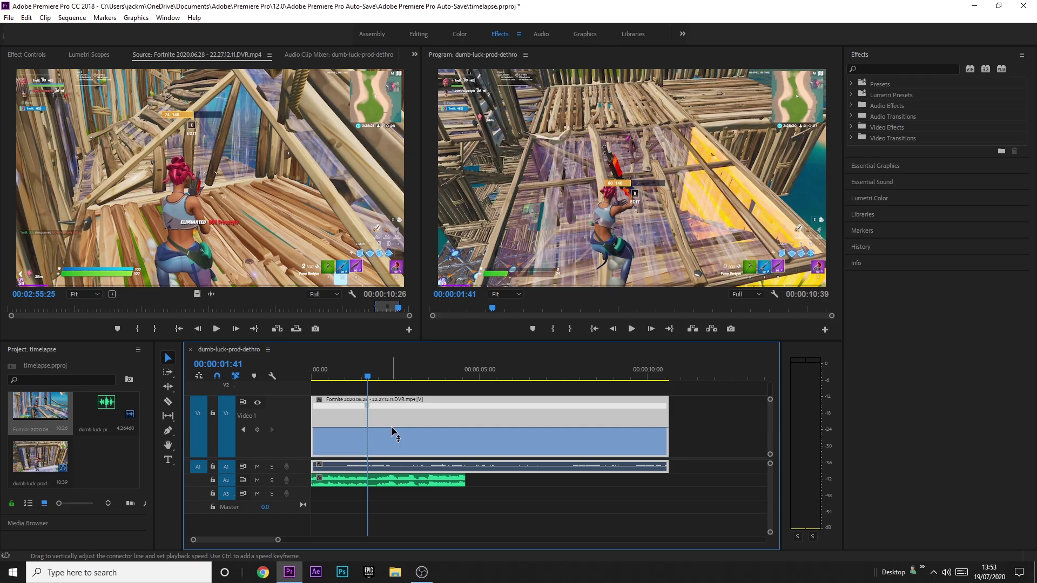
pyautogui.moveTo(393, 432); pyautogui.dragTo(393, 400)
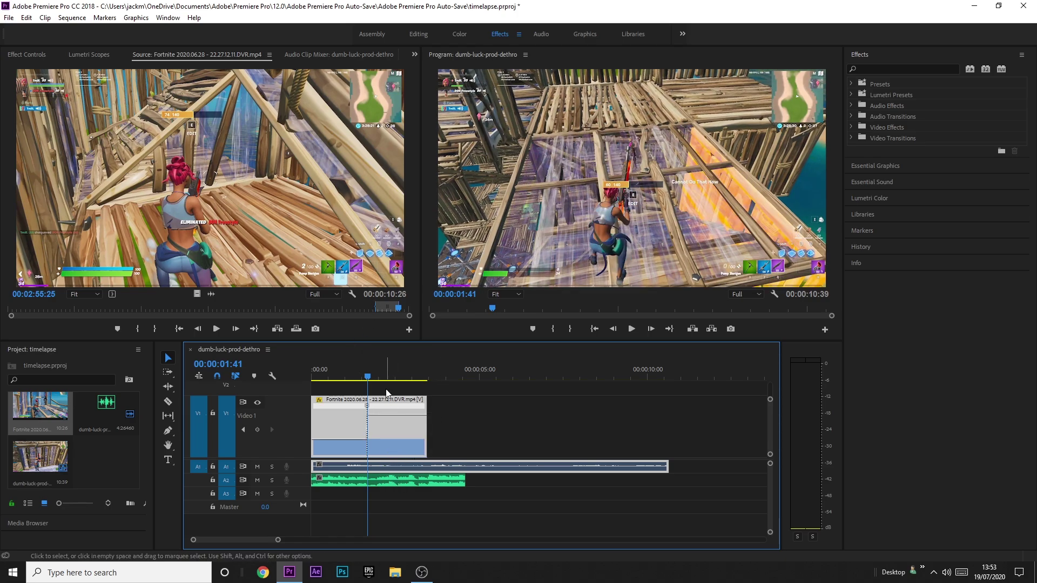
# Step: Raise the post-keyframe speed to about 703% and add a second speed keyframe later in the clip
pyautogui.moveTo(396, 420); pyautogui.dragTo(410, 395)
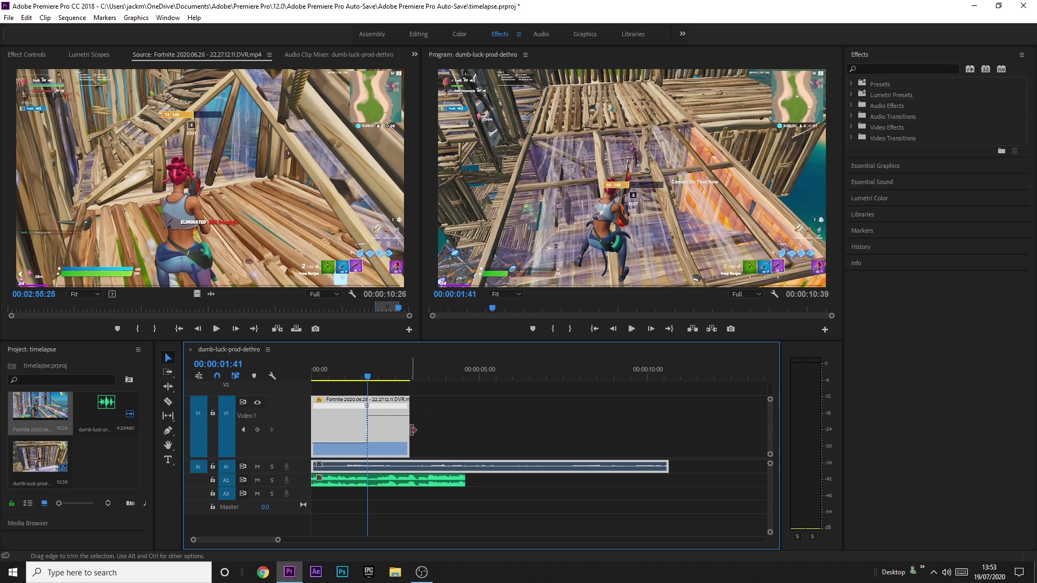
pyautogui.click(404, 425)
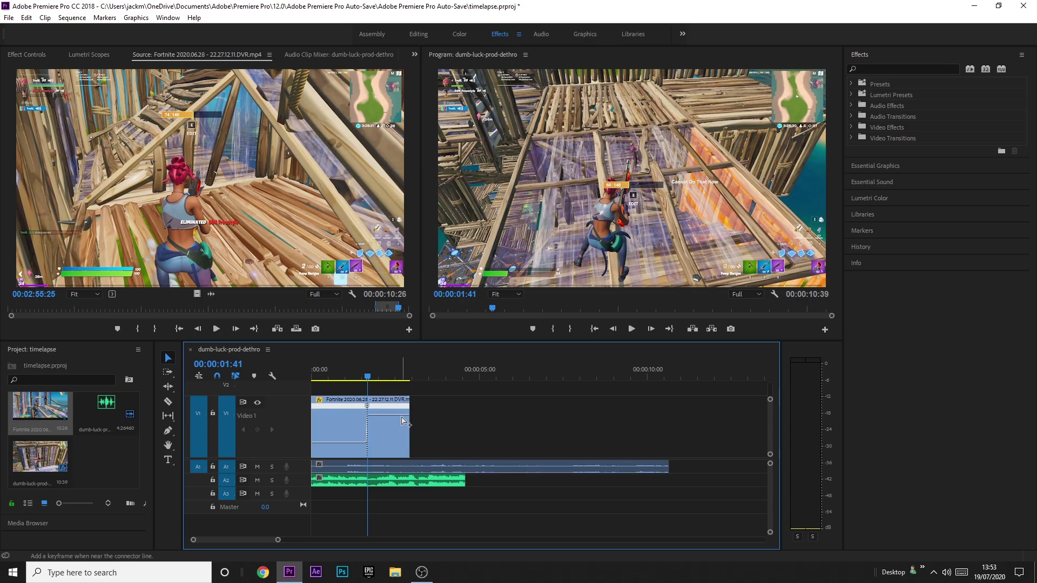
pyautogui.keyDown('ctrl'); pyautogui.click(400, 424); pyautogui.keyUp('ctrl')
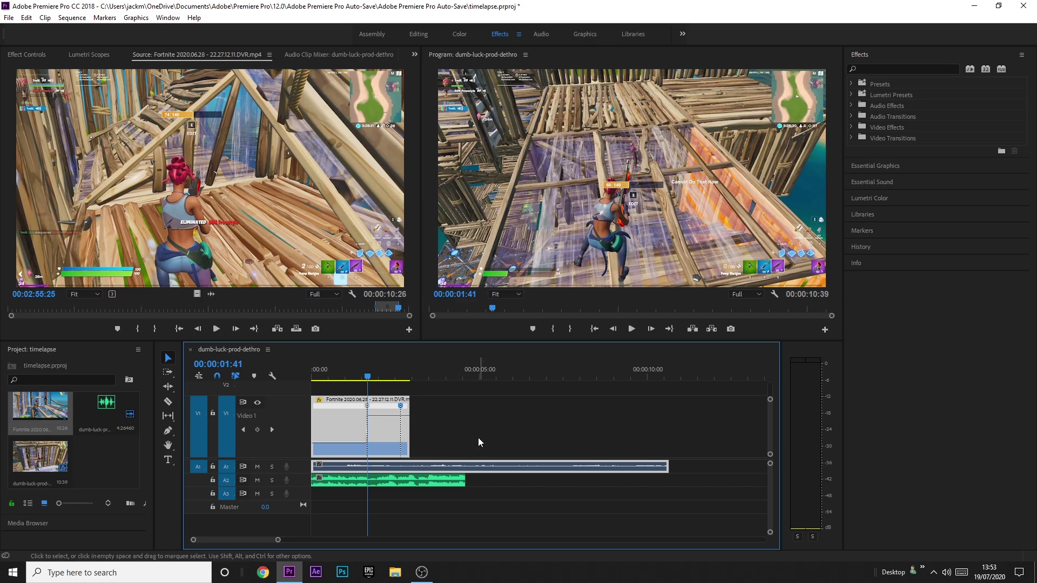
pyautogui.moveTo(402, 406)
pyautogui.mouseDown()
pyautogui.moveTo(424, 426)
pyautogui.moveTo(405, 418)
pyautogui.mouseUp()
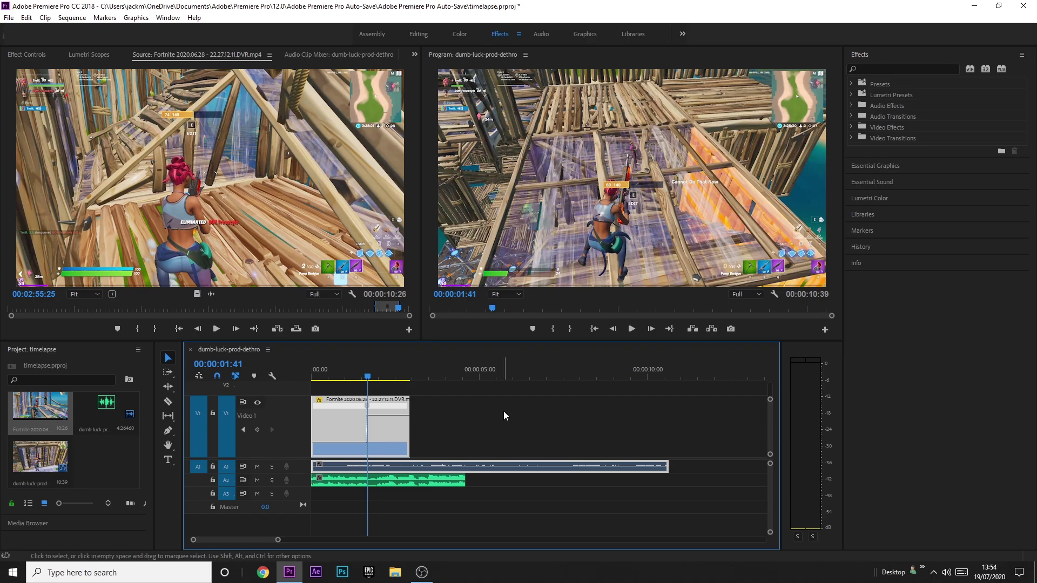
# Step: Add another speed keyframe, slow the section after it to 163%, and play back the ramp
pyautogui.keyDown('ctrl'); pyautogui.click(399, 414); pyautogui.keyUp('ctrl')
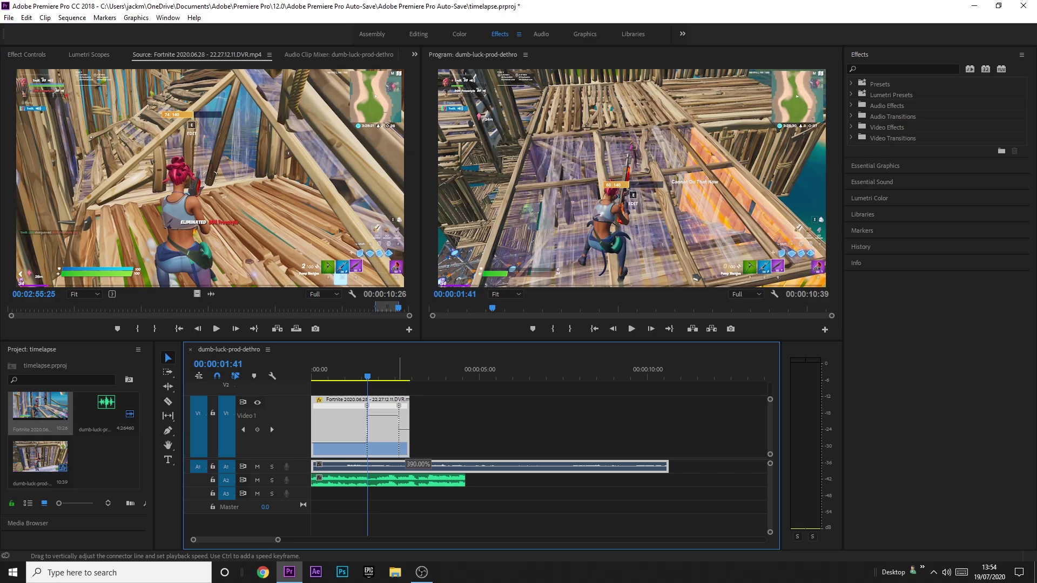
pyautogui.moveTo(404, 431); pyautogui.dragTo(425, 443)
pyautogui.press('space')
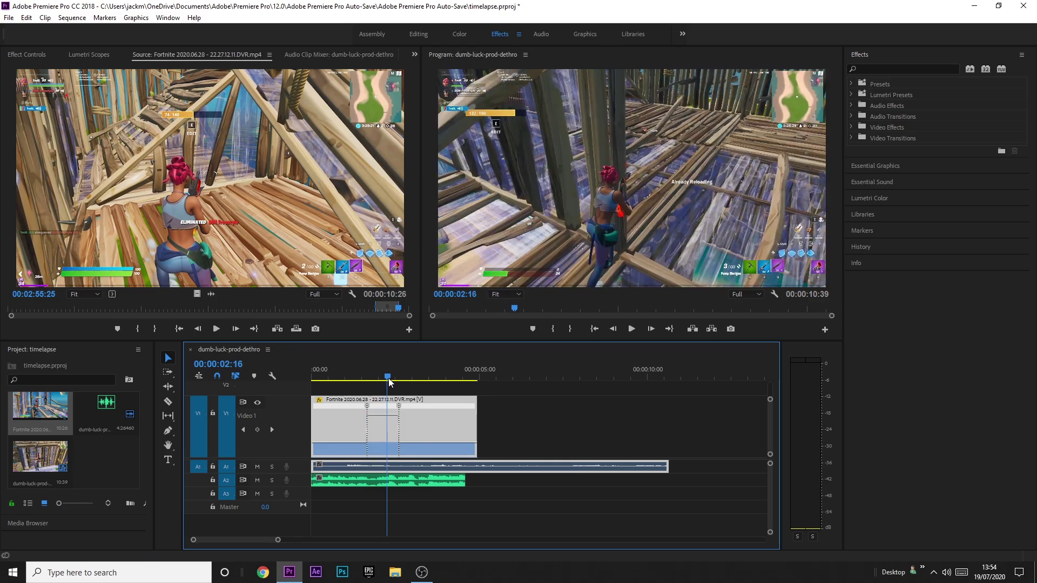
pyautogui.moveTo(403, 382); pyautogui.dragTo(353, 374)
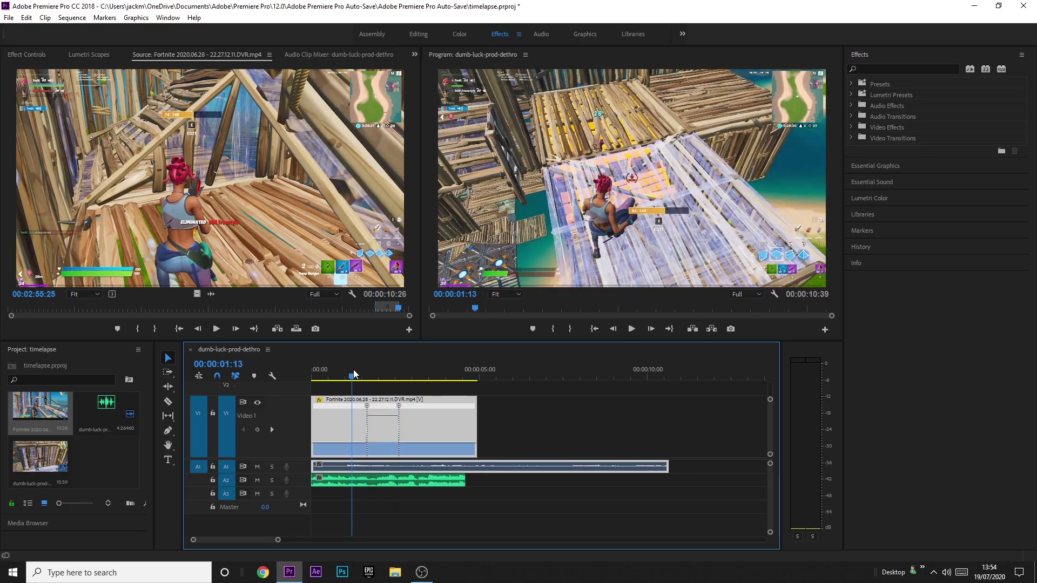
pyautogui.press('space')
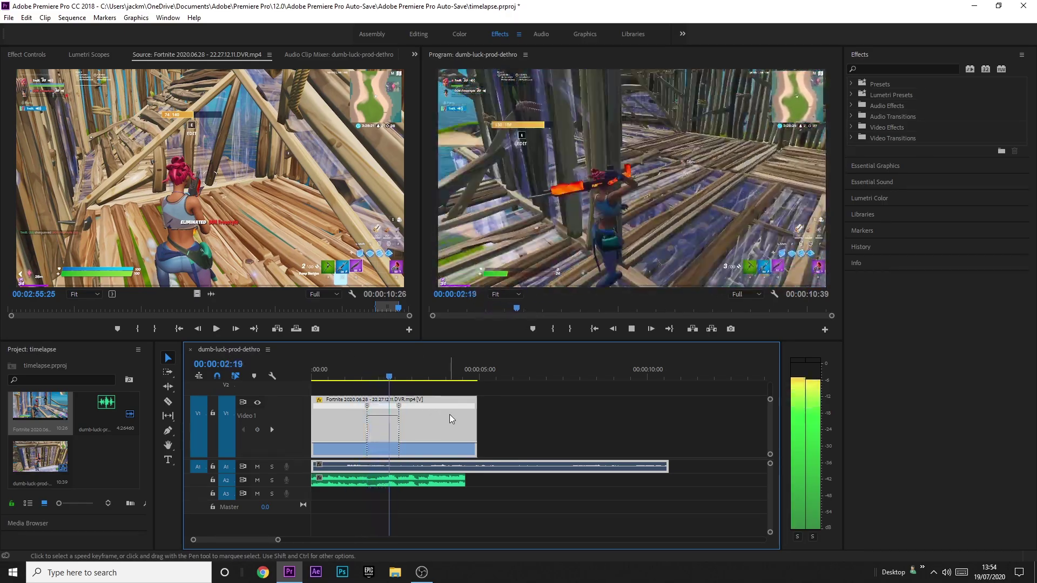
pyautogui.press('space')
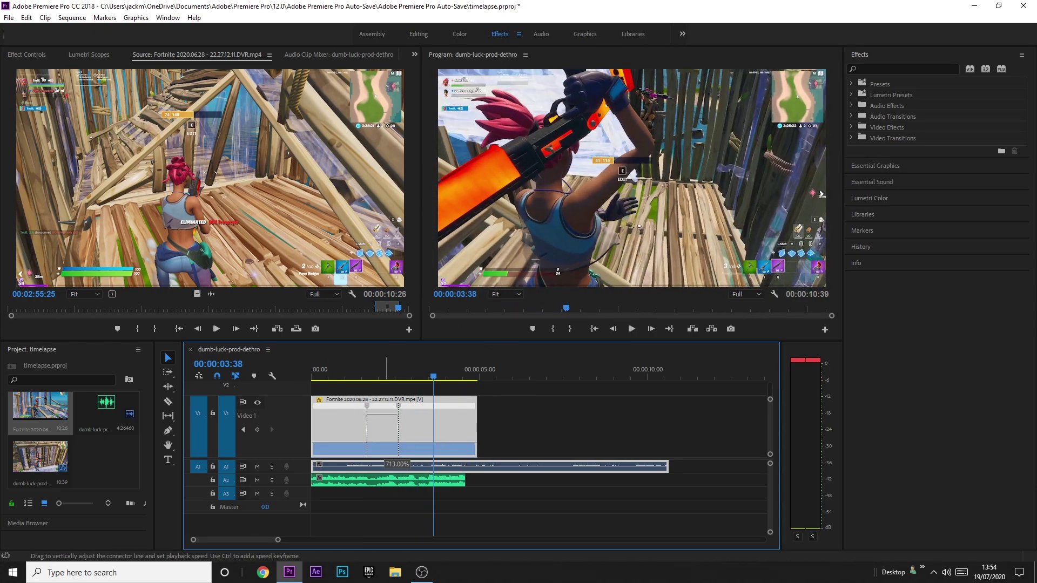
# Step: Speed up the ramped segment further and replay it from about one second
pyautogui.moveTo(384, 414); pyautogui.dragTo(363, 406)
pyautogui.press('=')
pyautogui.press('=')
pyautogui.click(343, 368)
pyautogui.press('space')
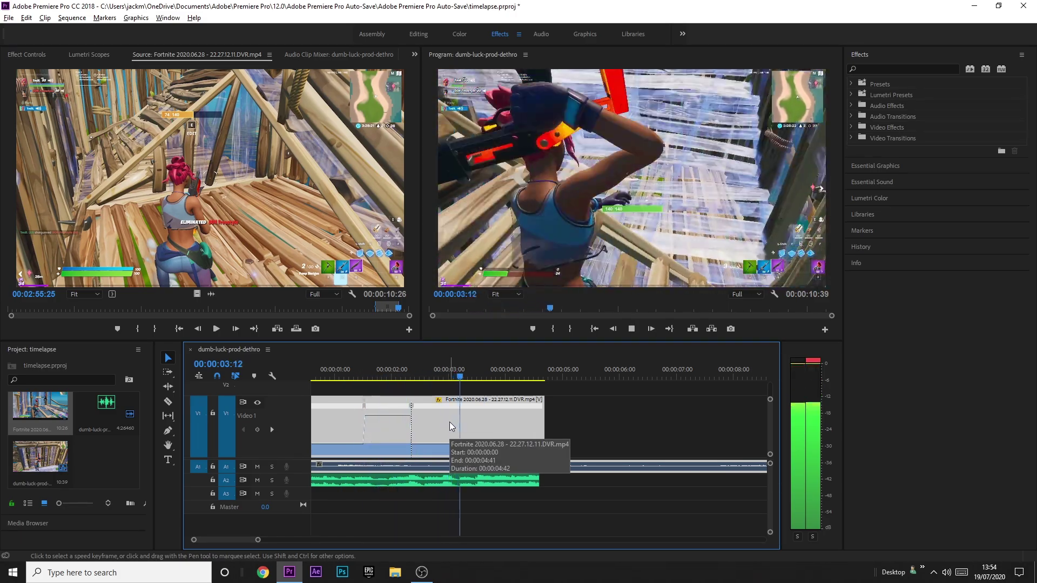
pyautogui.press('space')
# Step: Set the fast part of the ramp to 908% and preview the result
pyautogui.moveTo(390, 413); pyautogui.dragTo(391, 411)
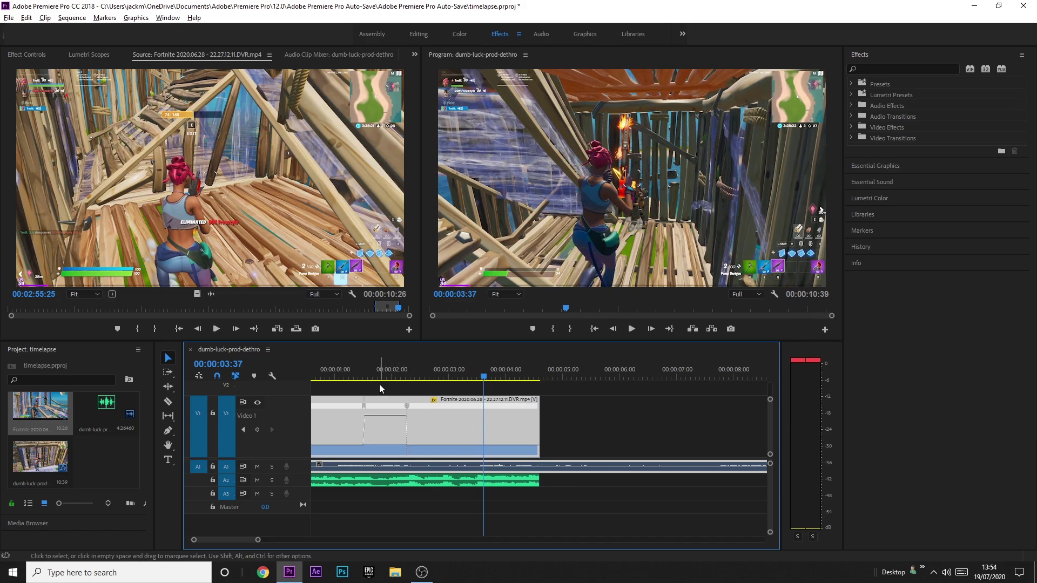
pyautogui.click(379, 380)
pyautogui.press('space')
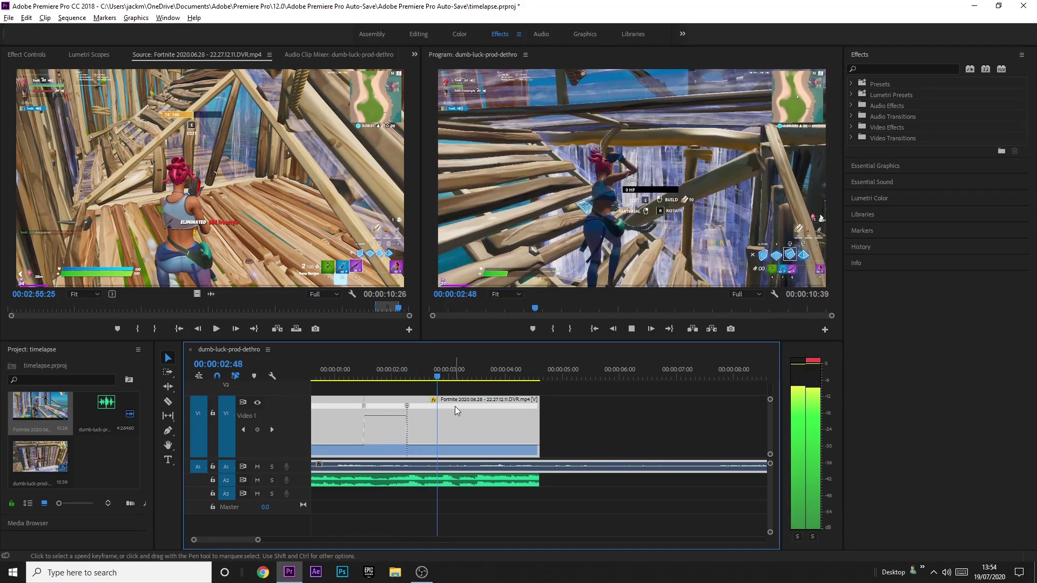
pyautogui.press('space')
pyautogui.moveTo(430, 379); pyautogui.dragTo(484, 378)
pyautogui.press('-')
pyautogui.press('-')
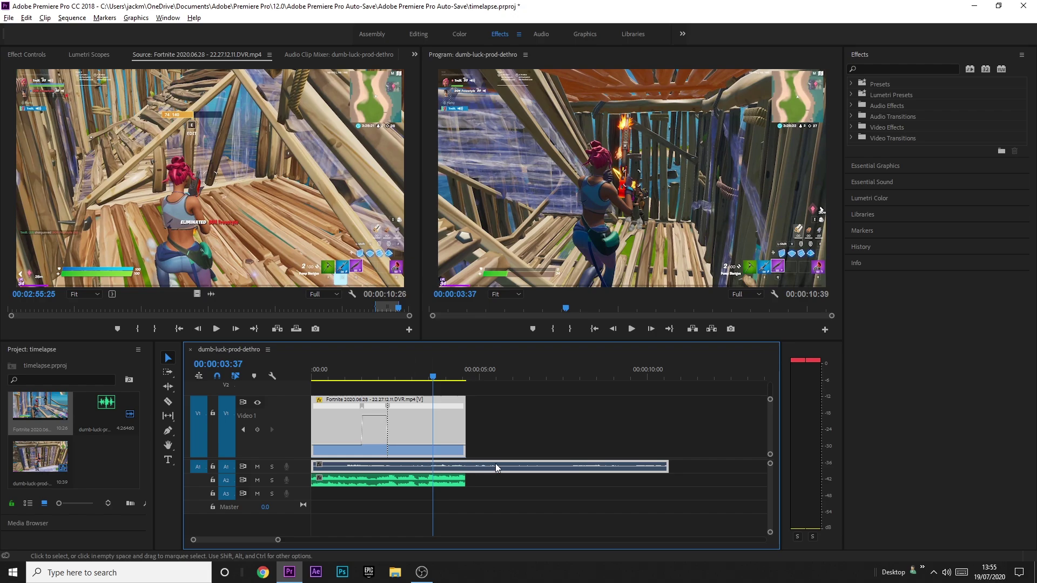
# Step: Unlink the A1 music from the gameplay video, select it alone, and trim its end
pyautogui.click(575, 454)
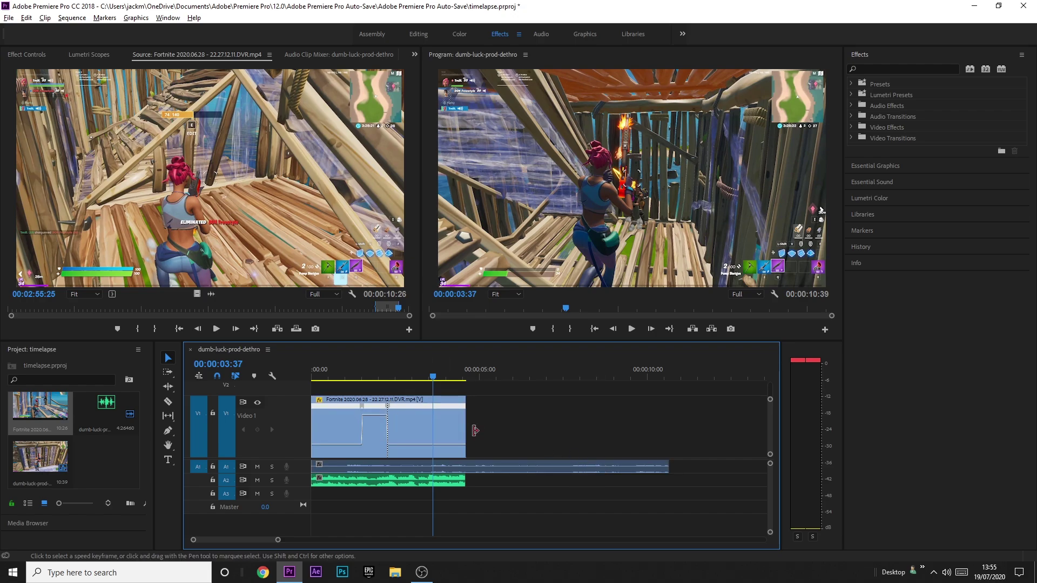
pyautogui.click(395, 465)
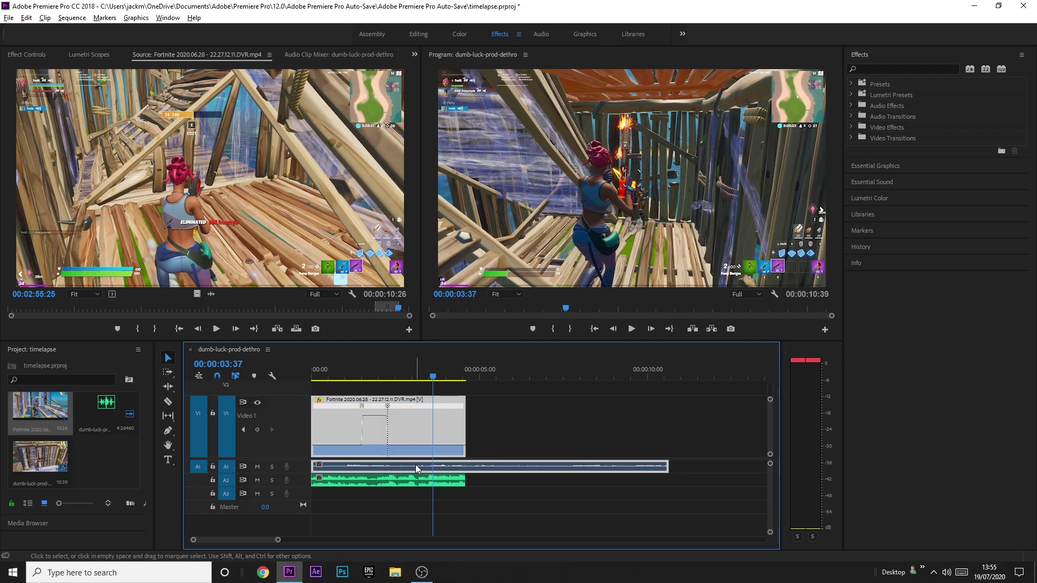
pyautogui.rightClick(412, 429)
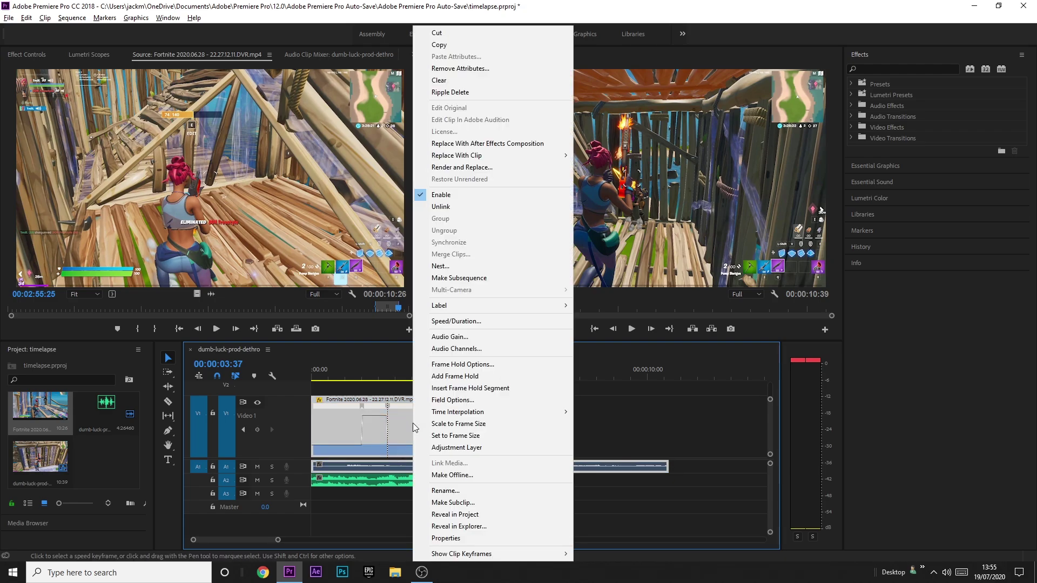
pyautogui.click(451, 205)
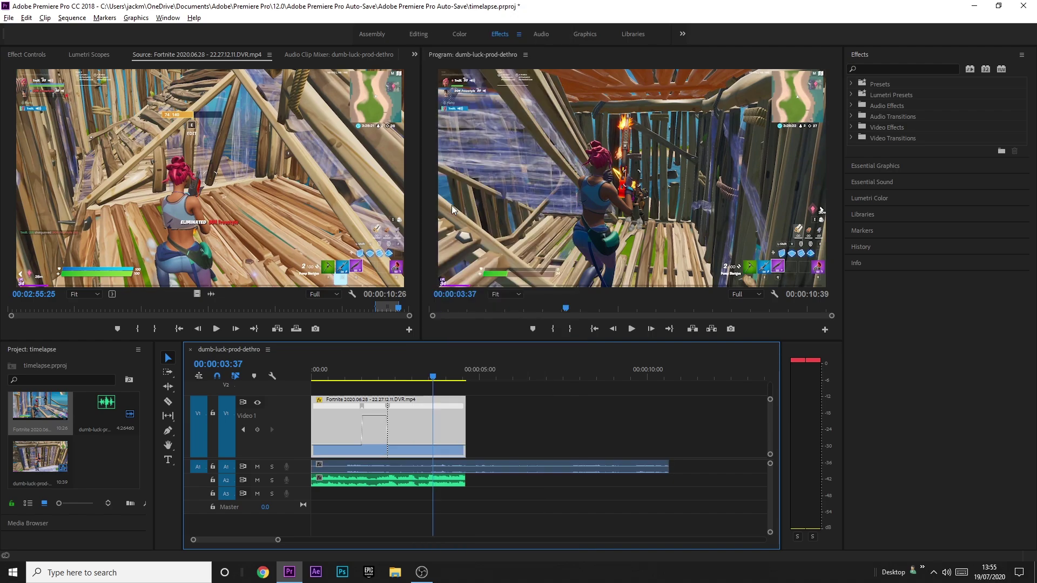
pyautogui.click(442, 463)
pyautogui.click(449, 459)
pyautogui.click(452, 463)
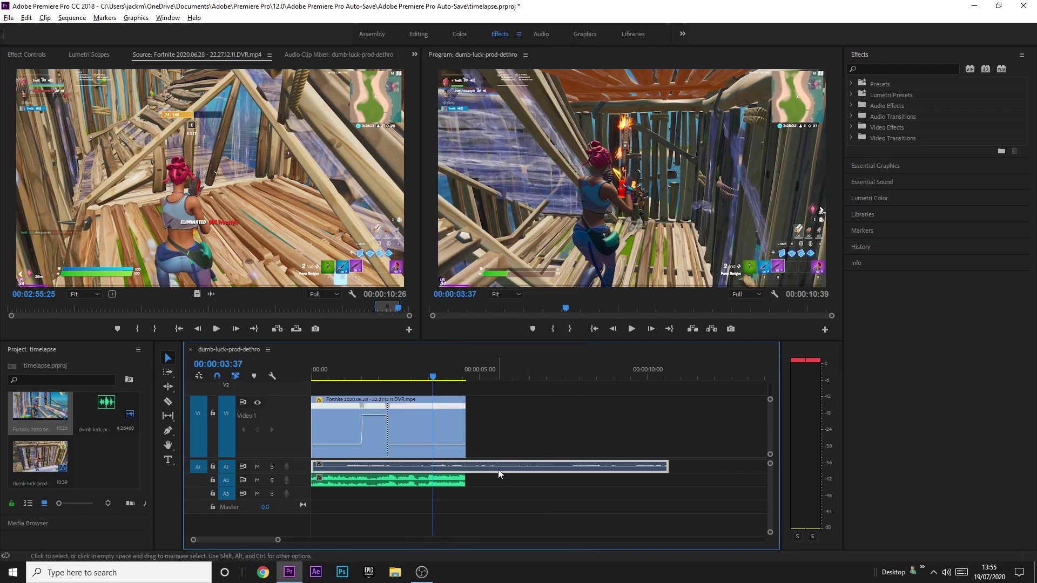
pyautogui.moveTo(668, 466)
pyautogui.mouseDown()
pyautogui.moveTo(465, 450)
pyautogui.moveTo(669, 463)
pyautogui.mouseUp()
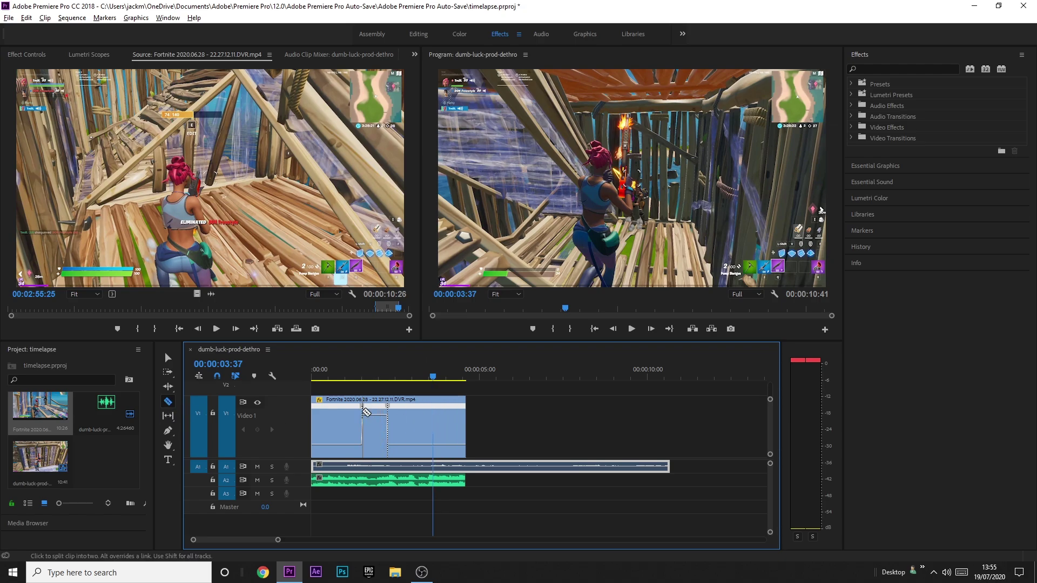
# Step: Razor the A1 music, trim the second piece's start, and slide it back against the first piece
pyautogui.click(367, 463)
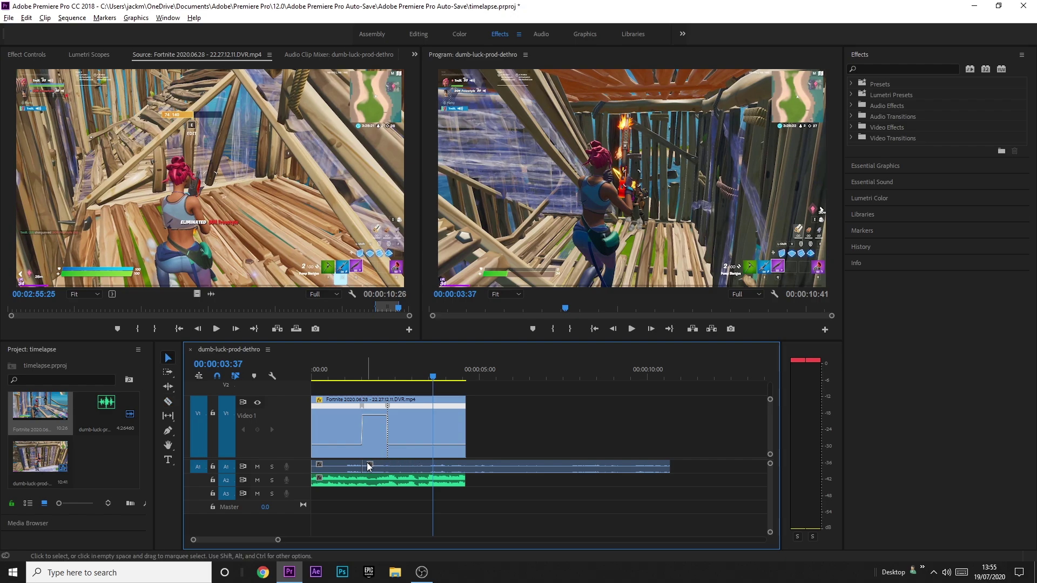
pyautogui.press('v')
pyautogui.moveTo(365, 465); pyautogui.dragTo(494, 467)
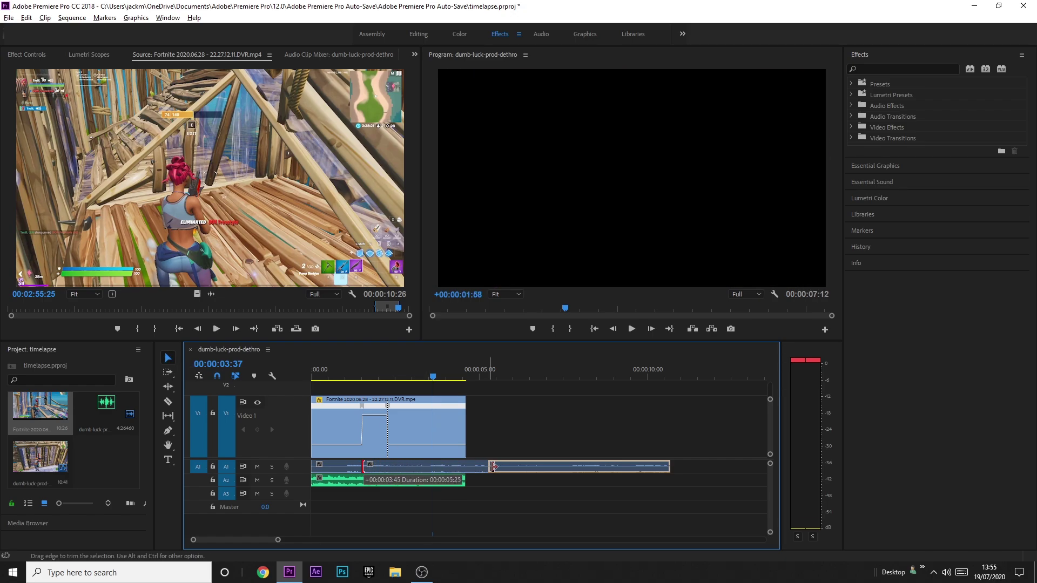
pyautogui.moveTo(571, 466); pyautogui.dragTo(439, 468)
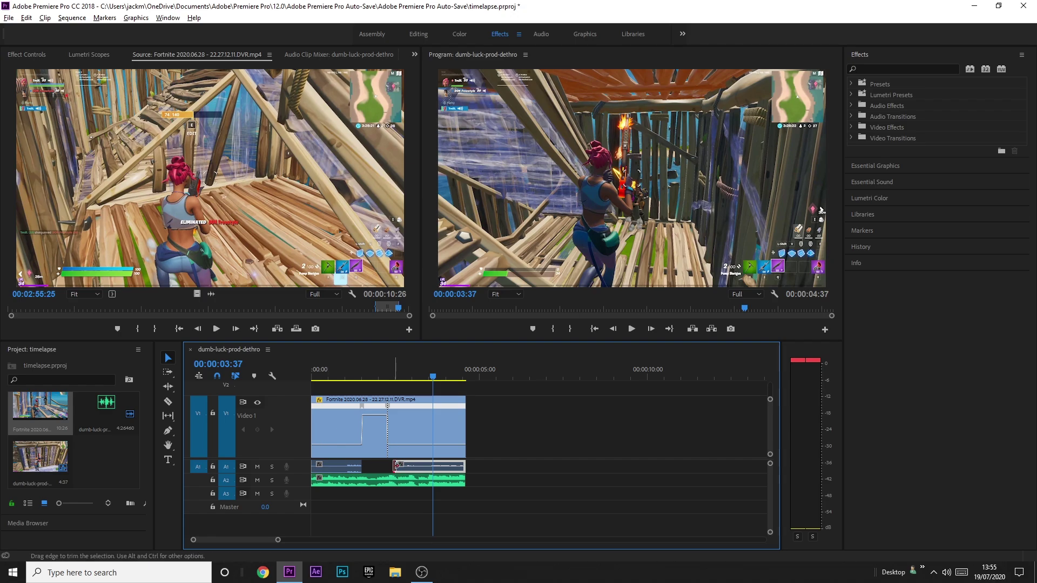
pyautogui.moveTo(395, 465); pyautogui.dragTo(376, 468)
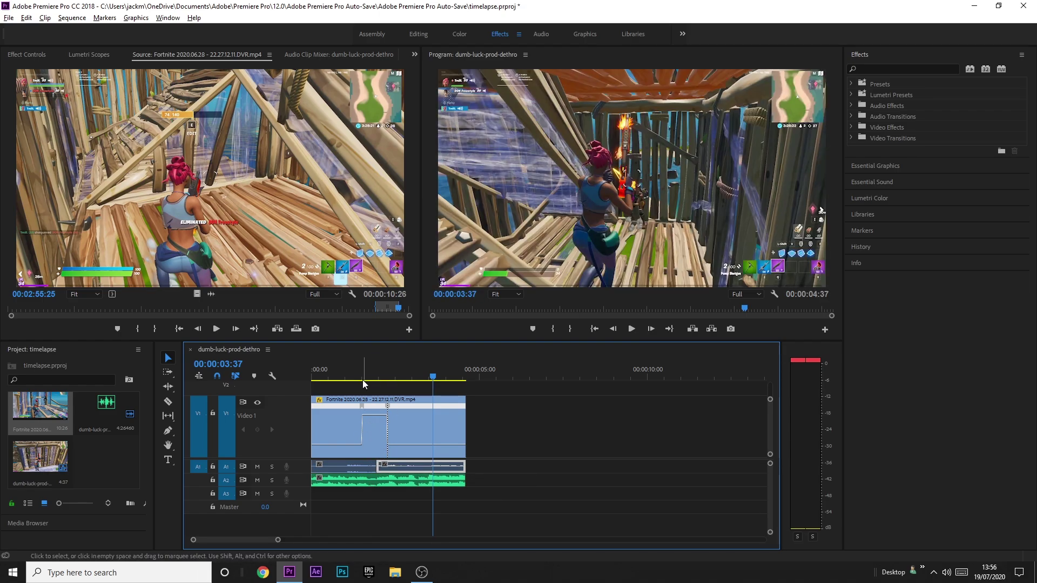
# Step: Apply the default Constant Power crossfade at the A1 cut and play back the join
pyautogui.rightClick(375, 465)
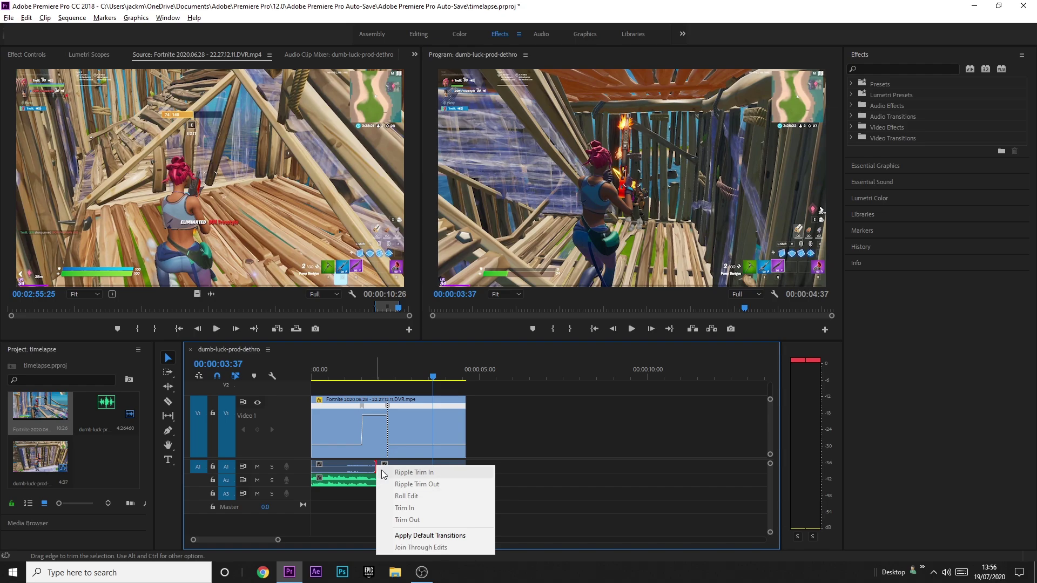
pyautogui.click(421, 536)
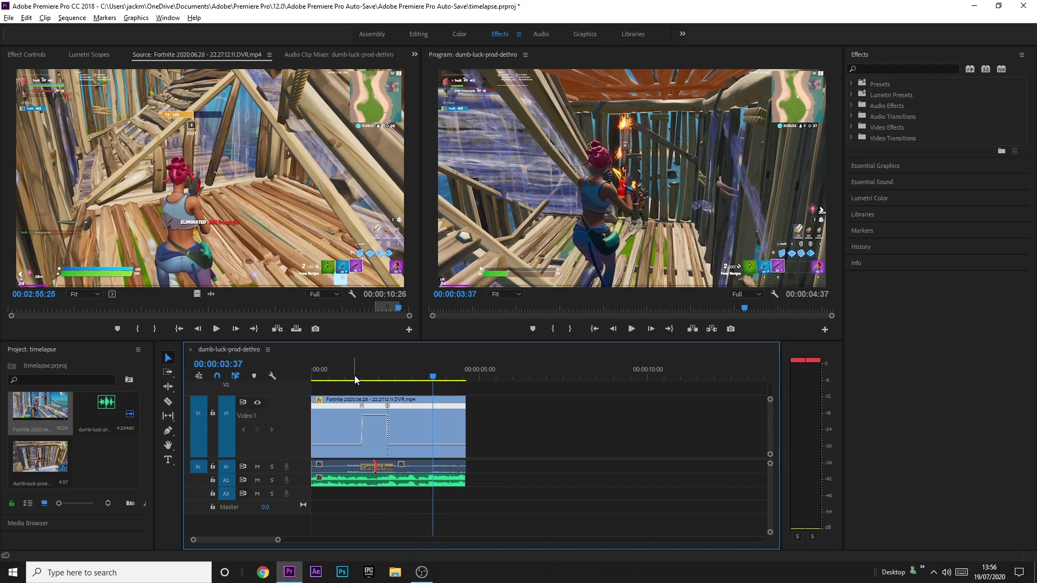
pyautogui.moveTo(363, 378); pyautogui.dragTo(346, 364)
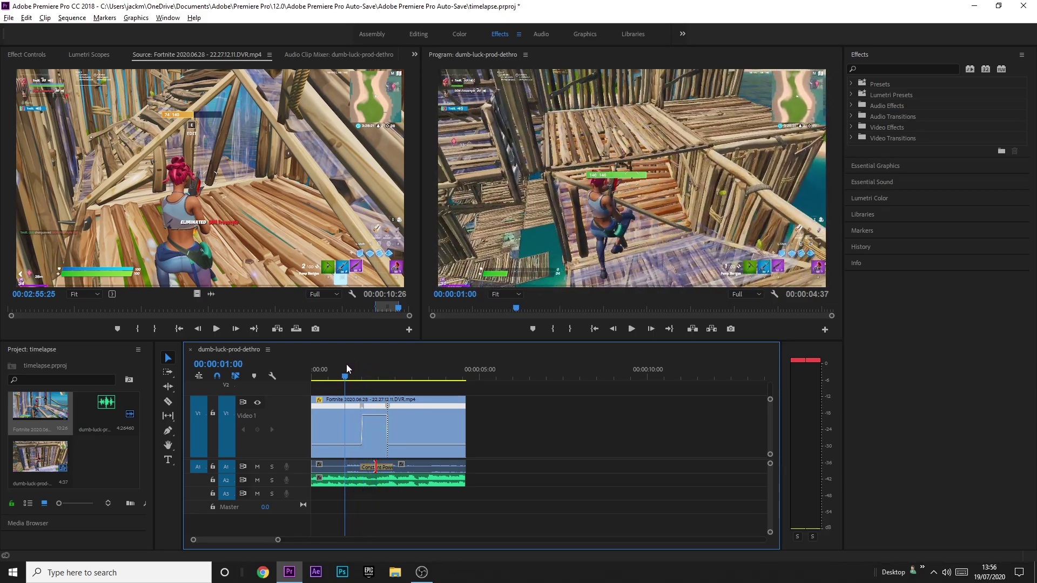
pyautogui.press('space')
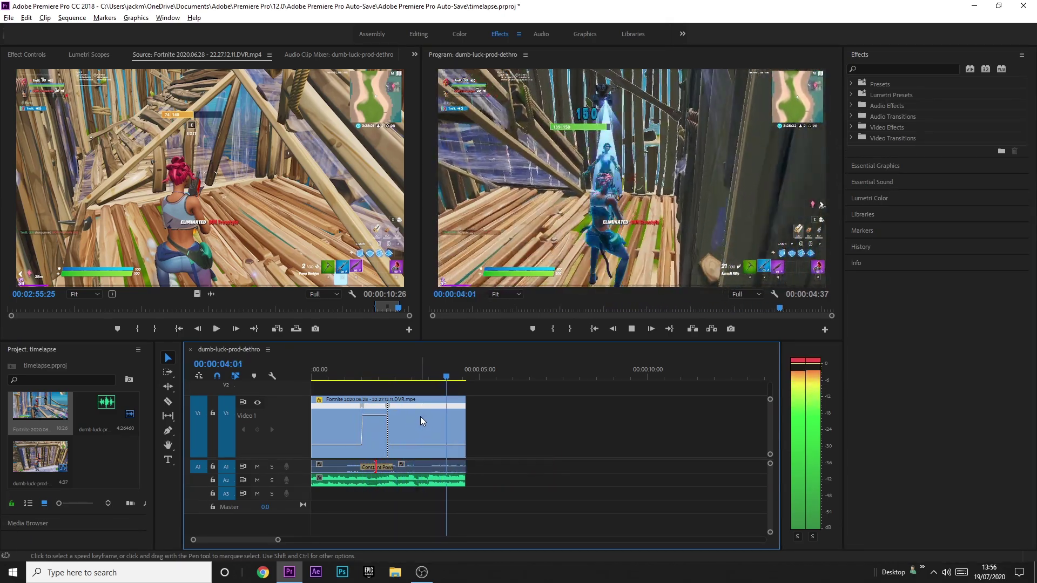
pyautogui.press('space')
pyautogui.click(418, 376)
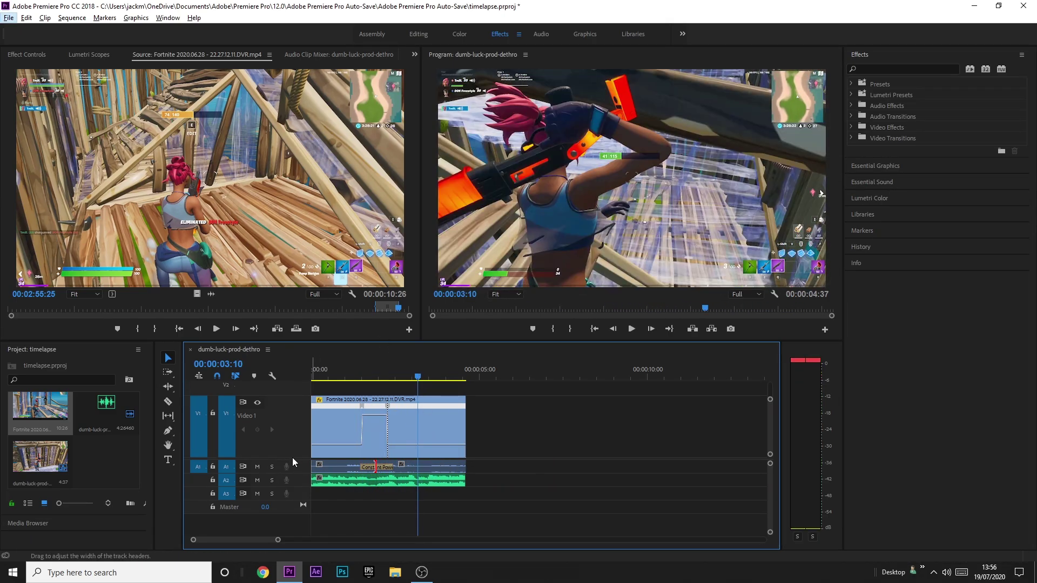
# Step: Adjust the second music piece's volume, raise the first by 3.14 dB, and collapse track A1
pyautogui.scroll(5, 301, 467)
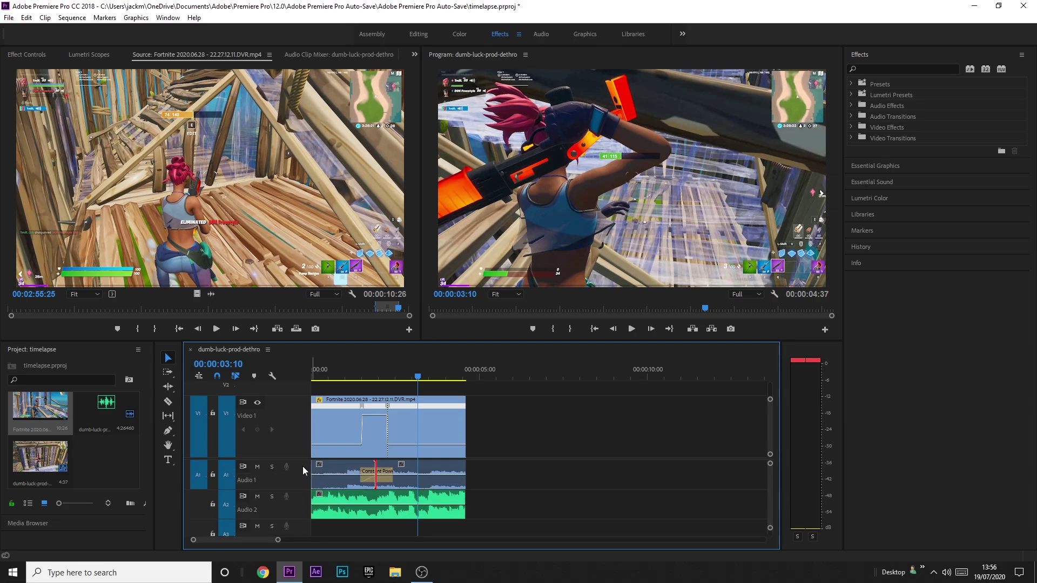
pyautogui.scroll(2, 300, 474)
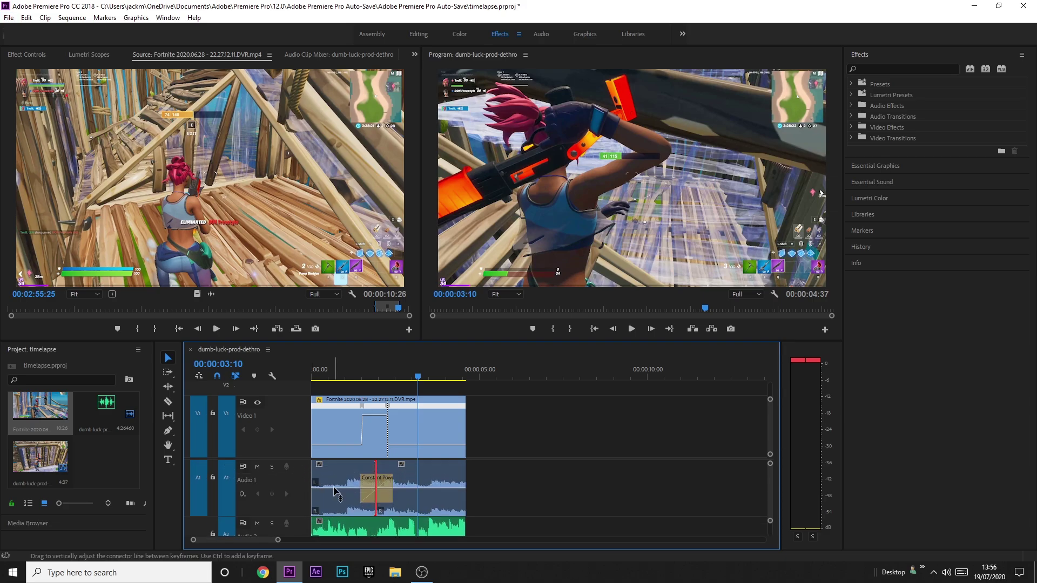
pyautogui.click(417, 489)
pyautogui.moveTo(417, 488); pyautogui.dragTo(417, 475)
pyautogui.moveTo(326, 488); pyautogui.dragTo(327, 479)
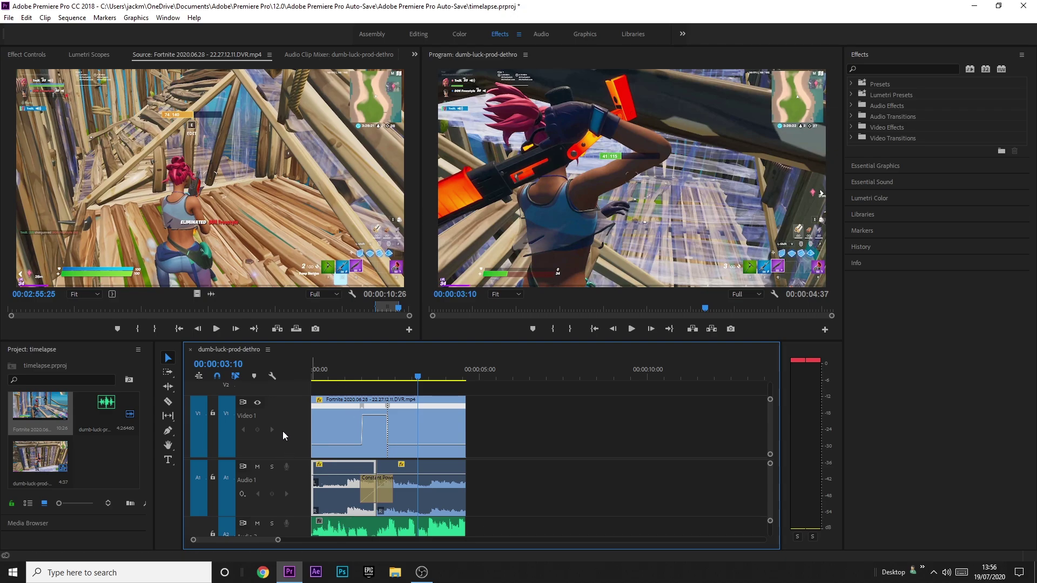
pyautogui.doubleClick(295, 499)
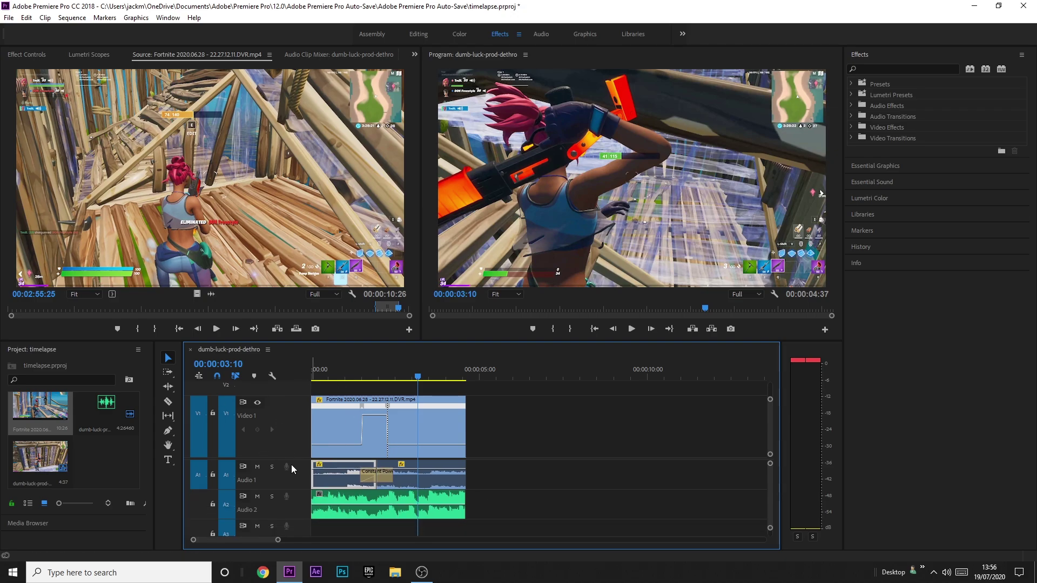
pyautogui.click(345, 369)
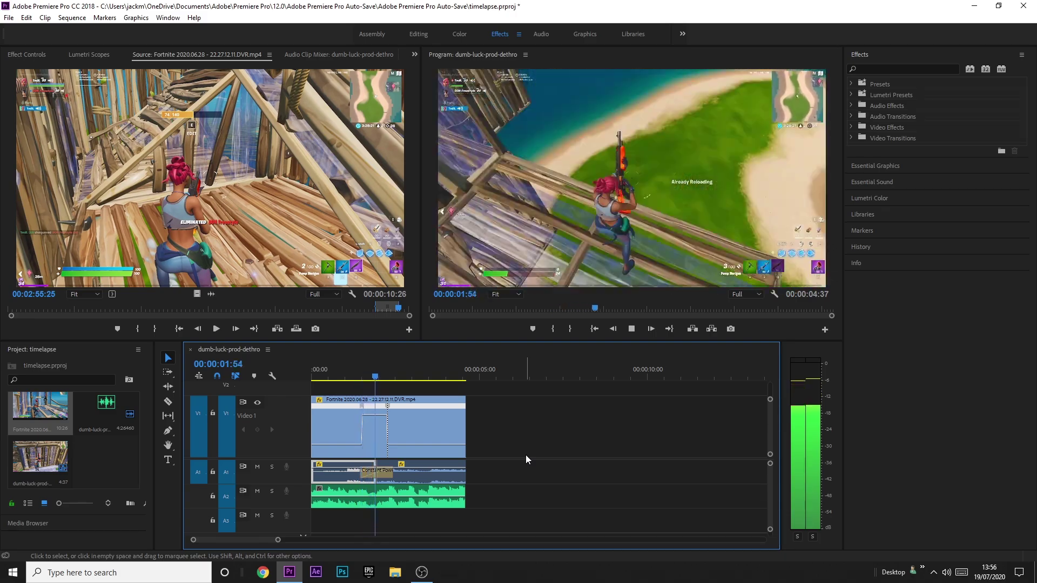